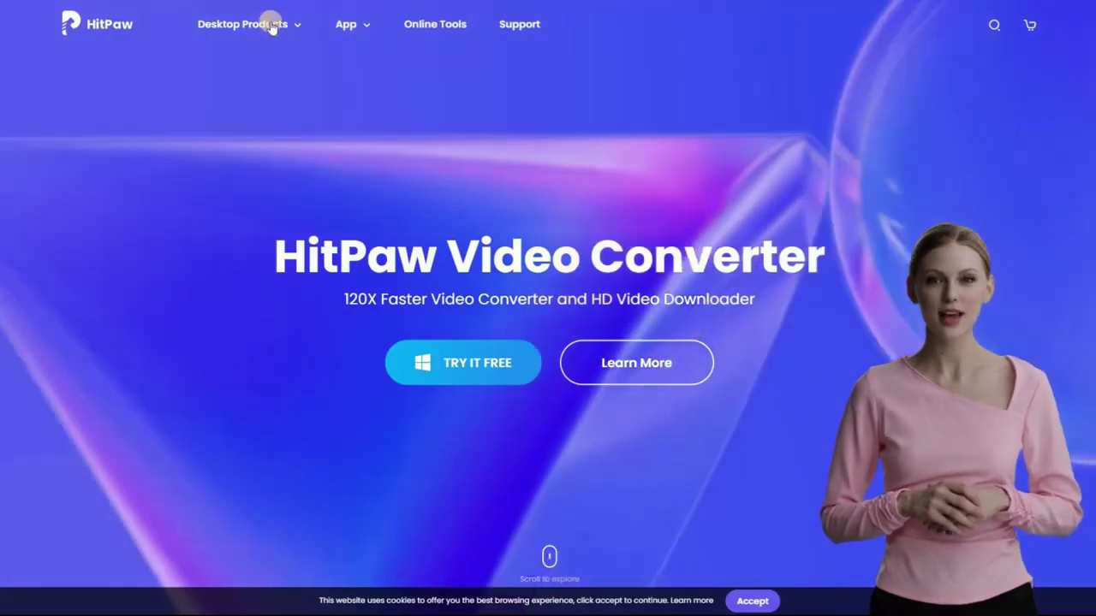
Open the HitPaw AI Video Enhancer product page from the Desktop Products menu
{"action": "mouse_move", "coordinate": [270, 25]}
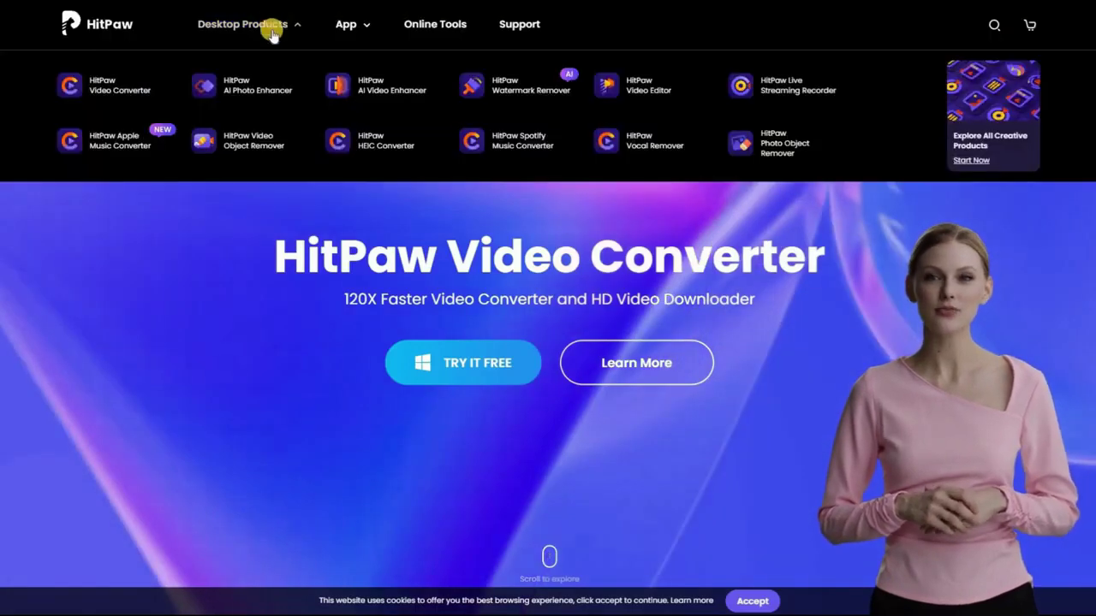
{"action": "left_click", "coordinate": [394, 91]}
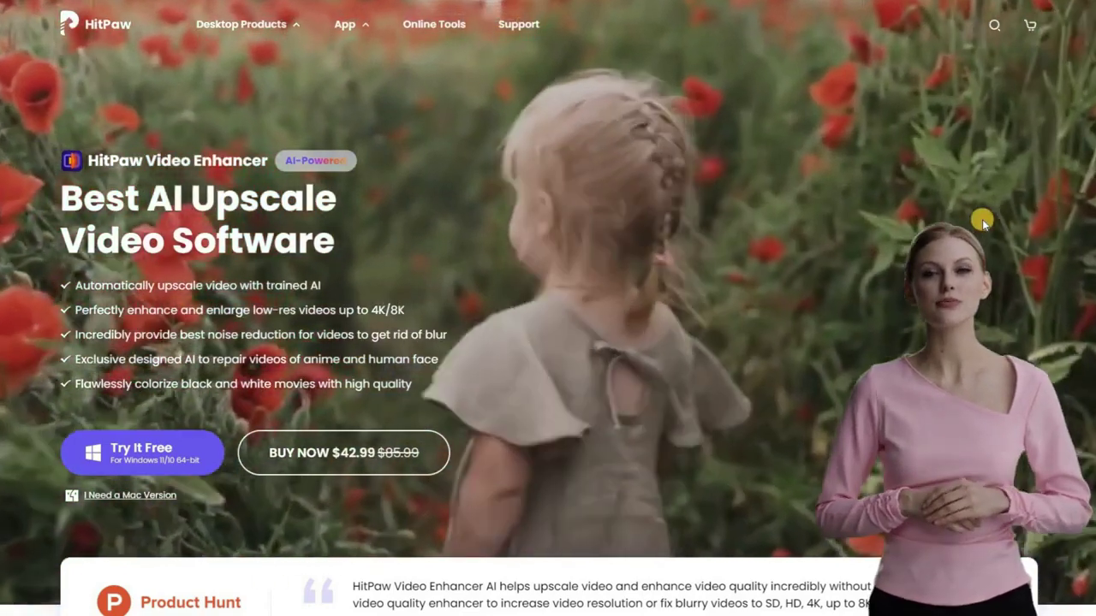
{"action": "scroll", "coordinate": [981, 219], "scroll_direction": "down", "scroll_amount": 7}
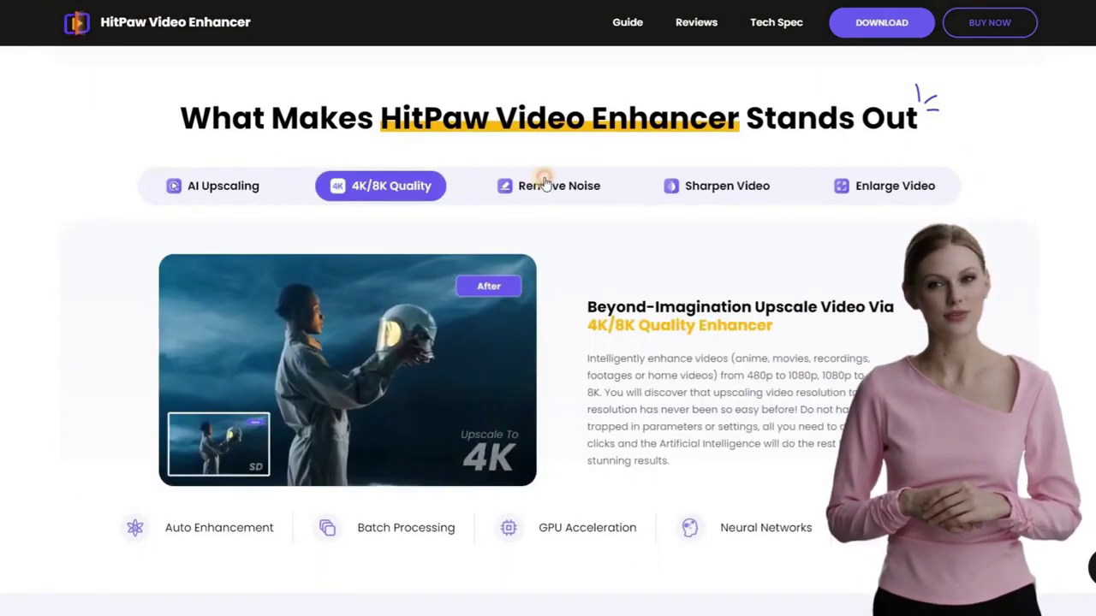
{"action": "left_click", "coordinate": [544, 184]}
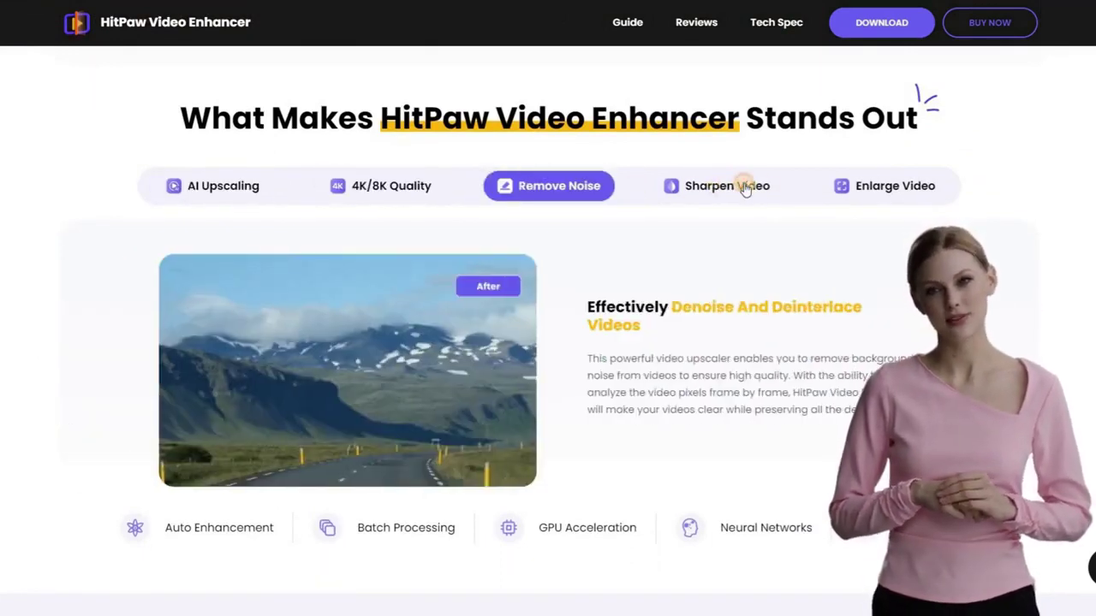
{"action": "left_click", "coordinate": [745, 186]}
{"action": "left_click", "coordinate": [845, 187]}
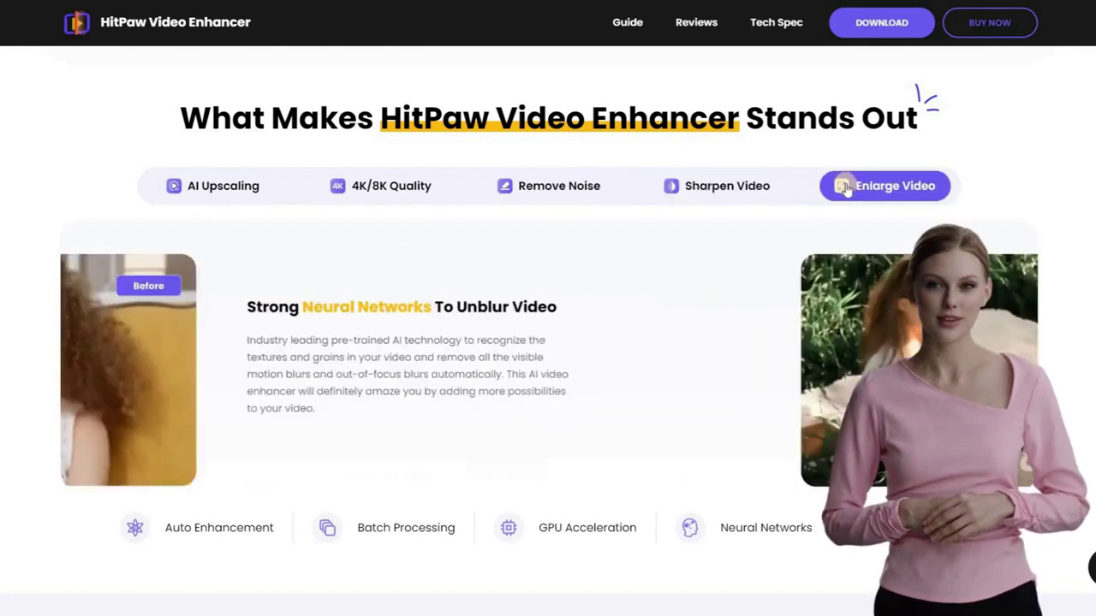
{"action": "scroll", "coordinate": [844, 188], "scroll_direction": "down", "scroll_amount": 10}
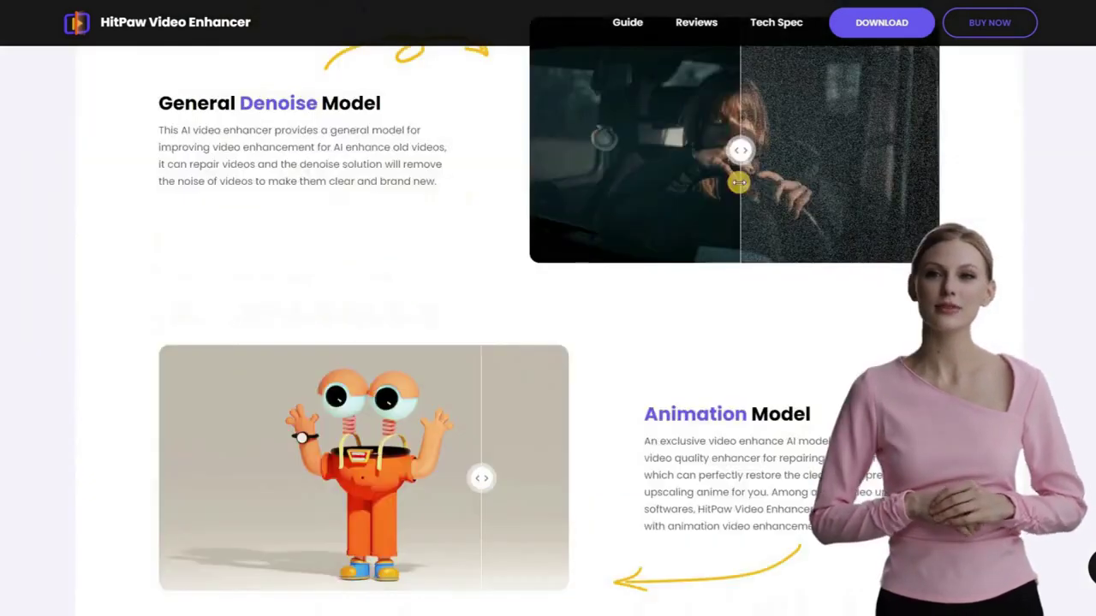
{"action": "scroll", "coordinate": [690, 350], "scroll_direction": "up", "scroll_amount": 3}
{"action": "scroll", "coordinate": [710, 325], "scroll_direction": "down", "scroll_amount": 1}
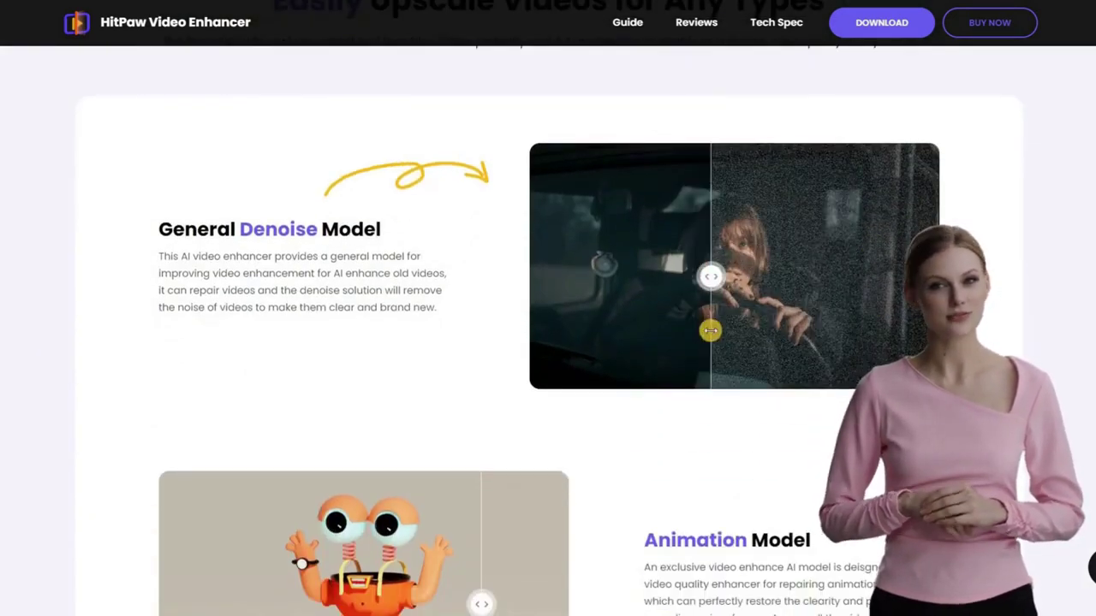
{"action": "scroll", "coordinate": [710, 330], "scroll_direction": "down", "scroll_amount": 4}
{"action": "scroll", "coordinate": [744, 311], "scroll_direction": "down", "scroll_amount": 1}
{"action": "scroll", "coordinate": [743, 312], "scroll_direction": "down", "scroll_amount": 2}
{"action": "scroll", "coordinate": [633, 185], "scroll_direction": "down", "scroll_amount": 3}
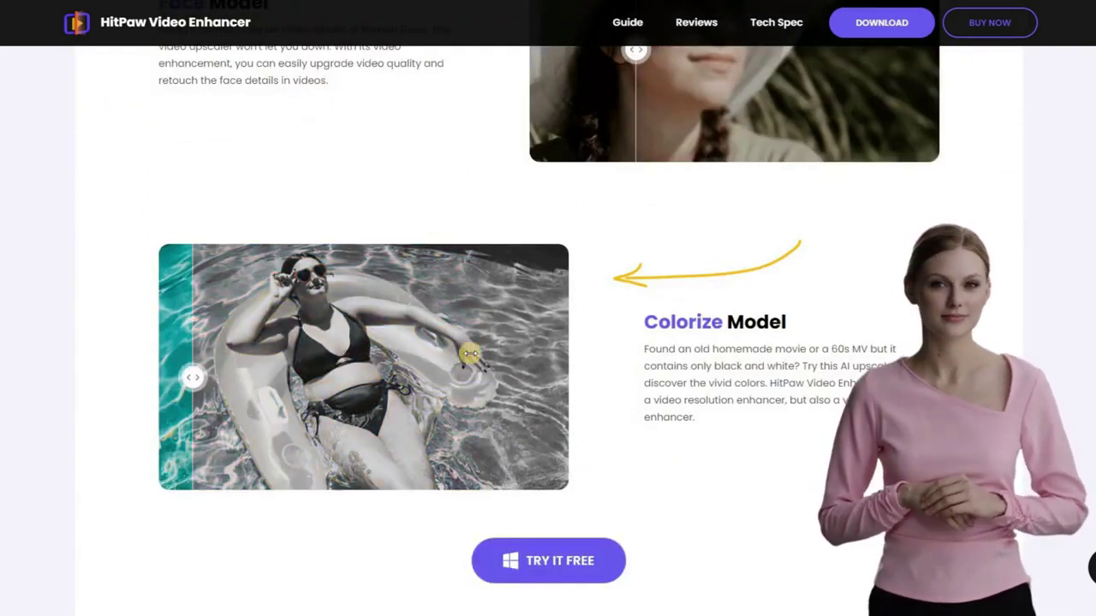
{"action": "scroll", "coordinate": [477, 354], "scroll_direction": "down", "scroll_amount": 3}
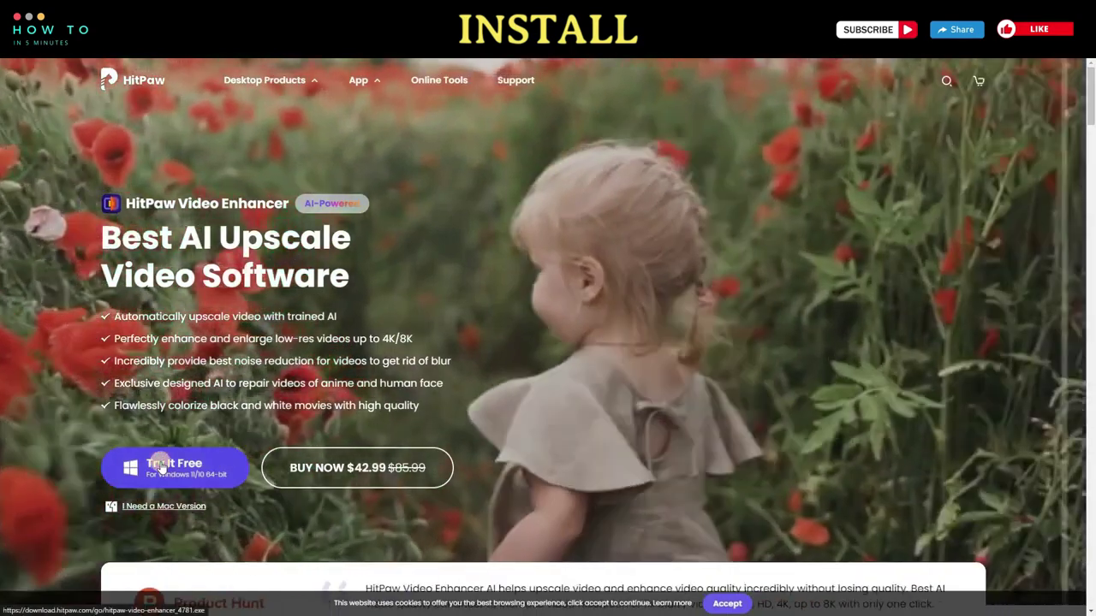
Download the free trial installer, install HitPaw Video Enhancer and launch it
{"action": "left_click", "coordinate": [161, 467]}
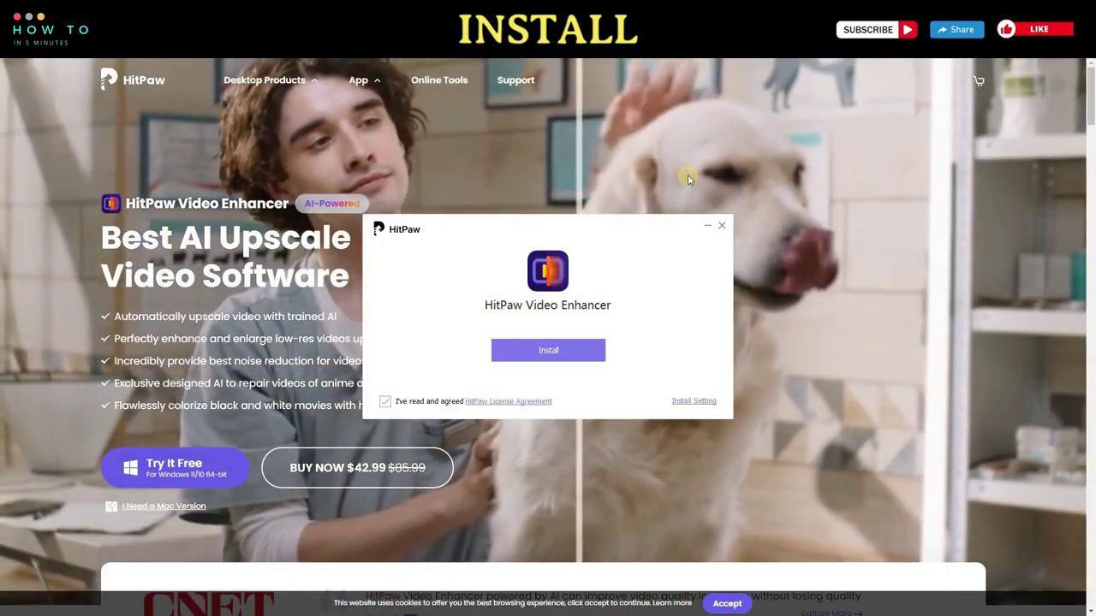
{"action": "left_click", "coordinate": [562, 348]}
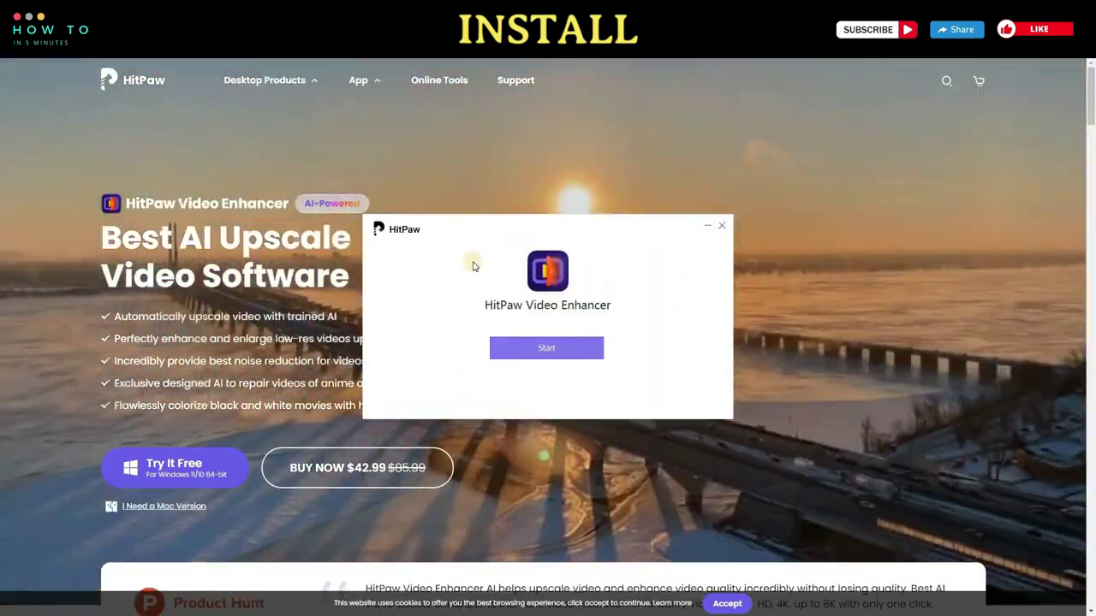
{"action": "left_click", "coordinate": [546, 347]}
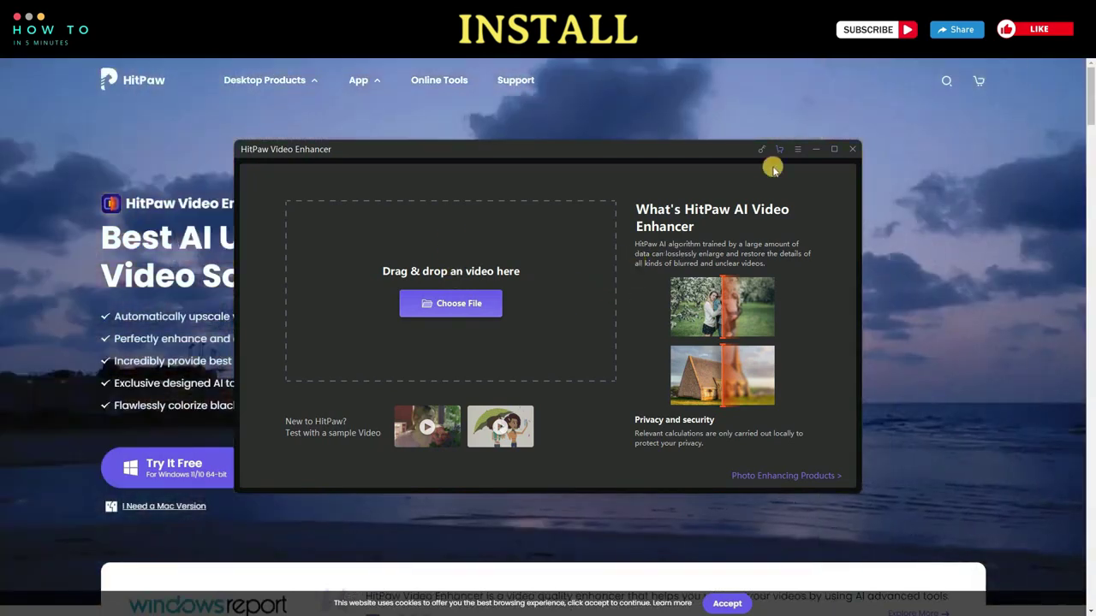
Dismiss the Register dialog and maximize the enhancer window
{"action": "left_click", "coordinate": [762, 150]}
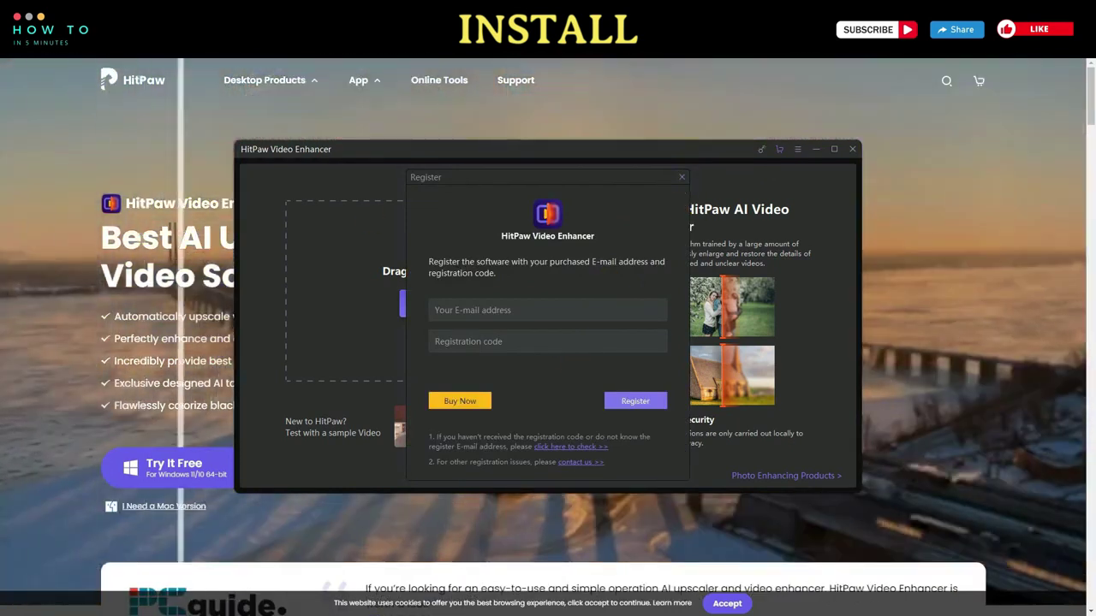
{"action": "left_click", "coordinate": [681, 177]}
{"action": "left_click", "coordinate": [835, 150]}
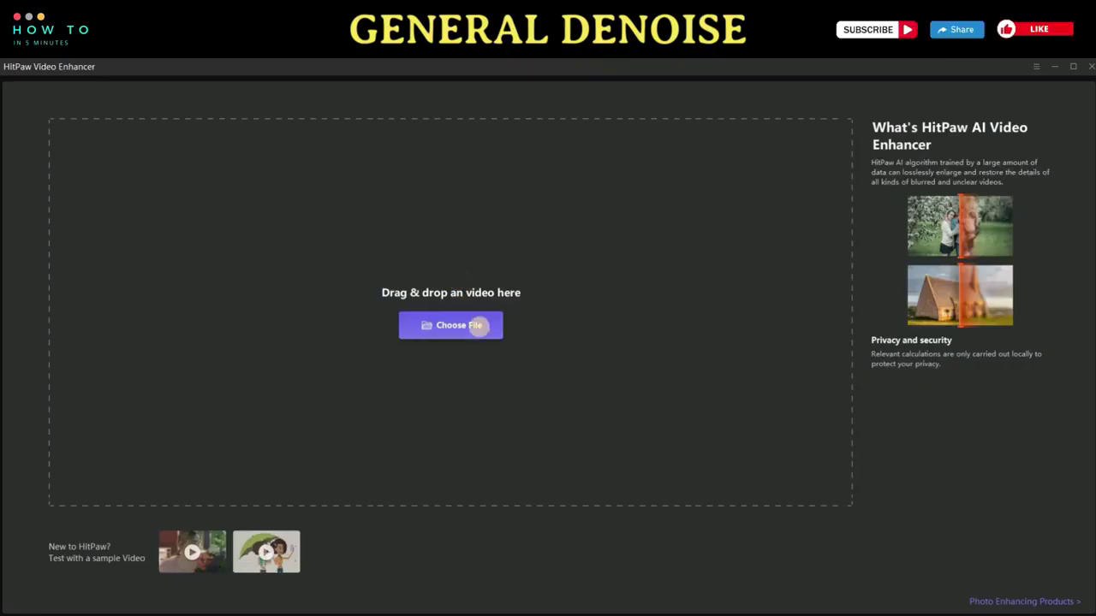
Import dark.mp4 into HitPaw Video Enhancer
{"action": "left_click", "coordinate": [482, 332]}
{"action": "left_click", "coordinate": [620, 291]}
{"action": "left_click", "coordinate": [808, 473]}
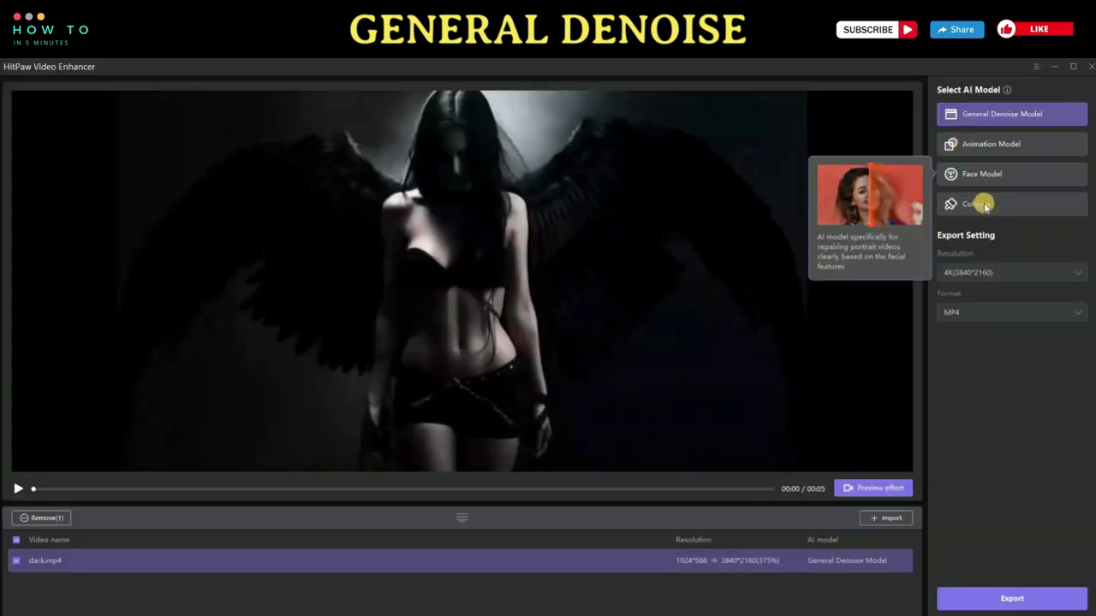
Set the output resolution to 1080P (1920*1080) and the format to MP4
{"action": "left_click", "coordinate": [986, 274]}
{"action": "left_click", "coordinate": [989, 369]}
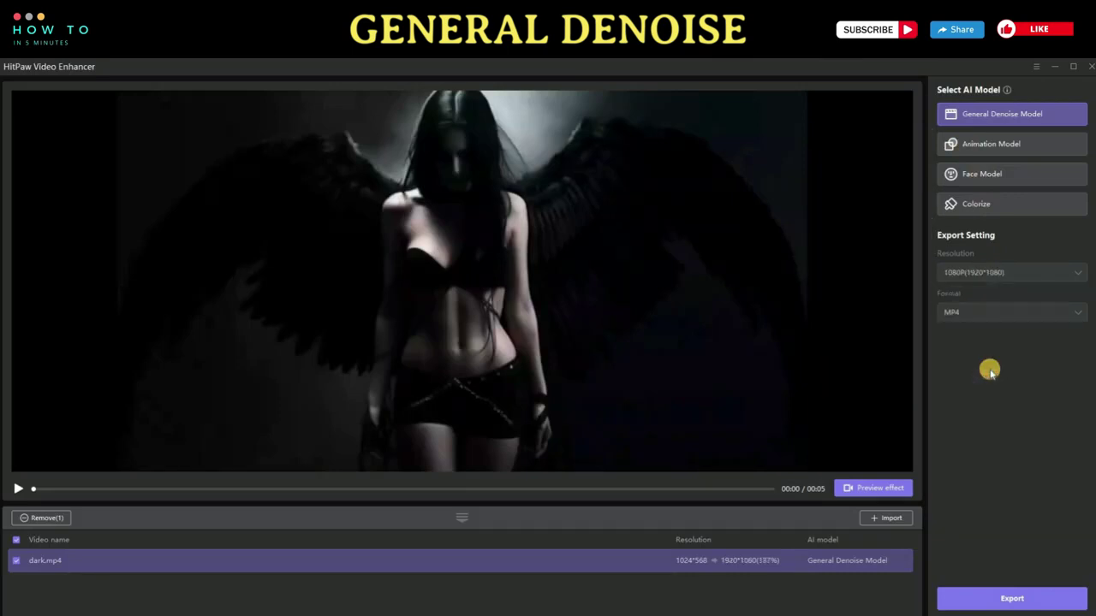
{"action": "left_click", "coordinate": [991, 312]}
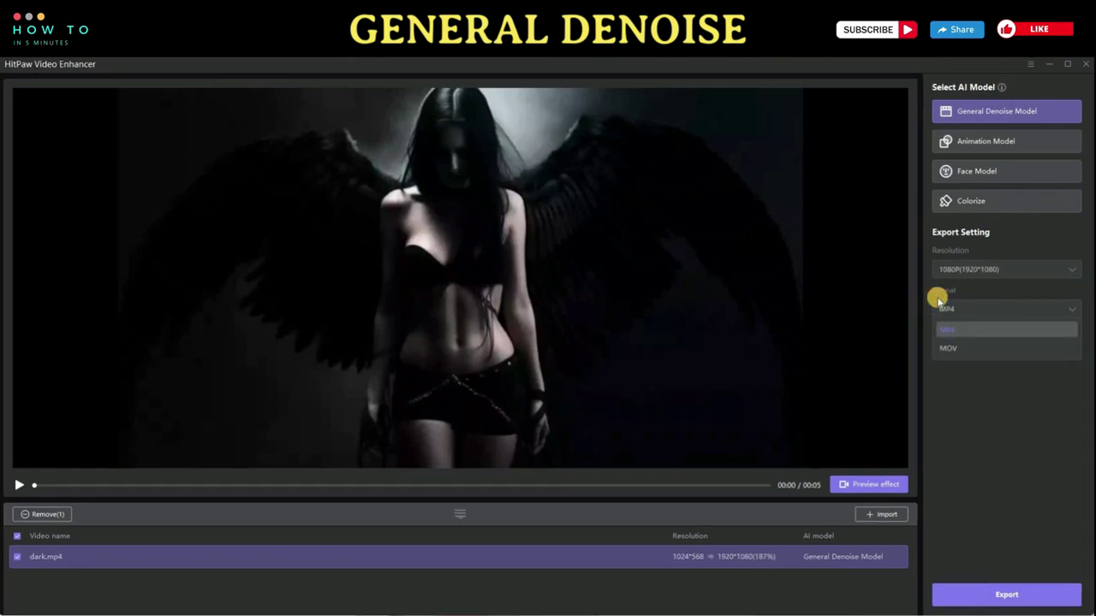
{"action": "left_click", "coordinate": [827, 299]}
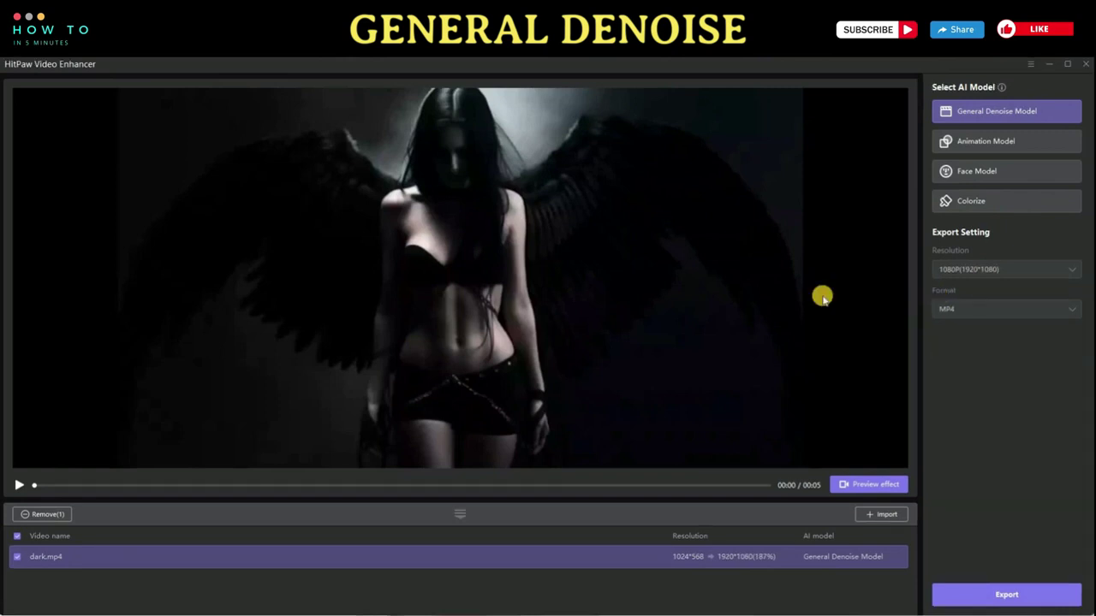
Preview the denoise result, then export dark.mp4 to the _Ench folder
{"action": "left_click", "coordinate": [888, 484]}
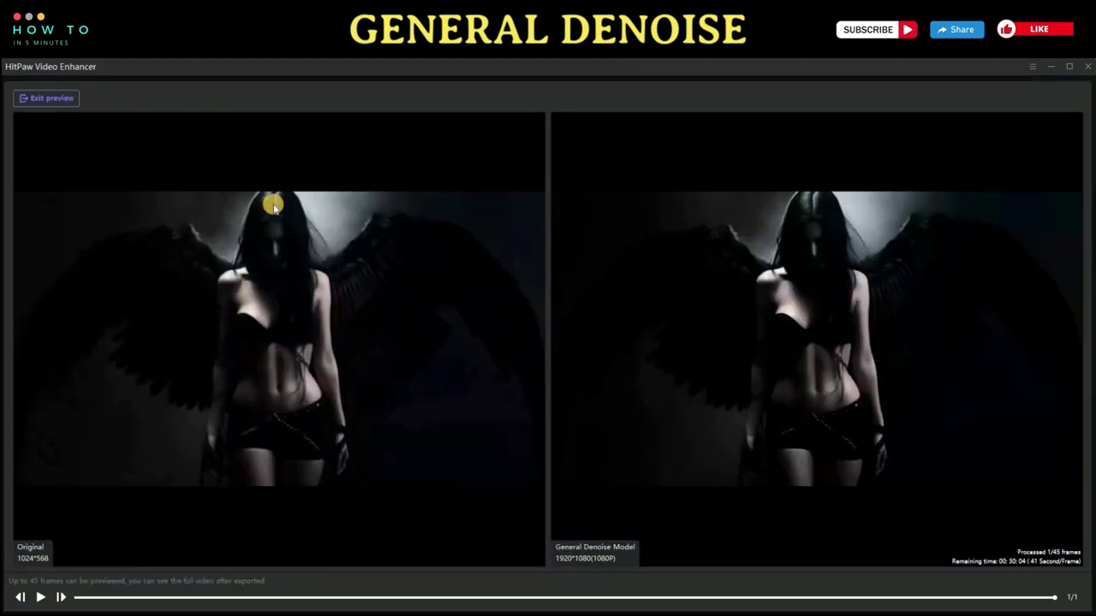
{"action": "left_click", "coordinate": [68, 101]}
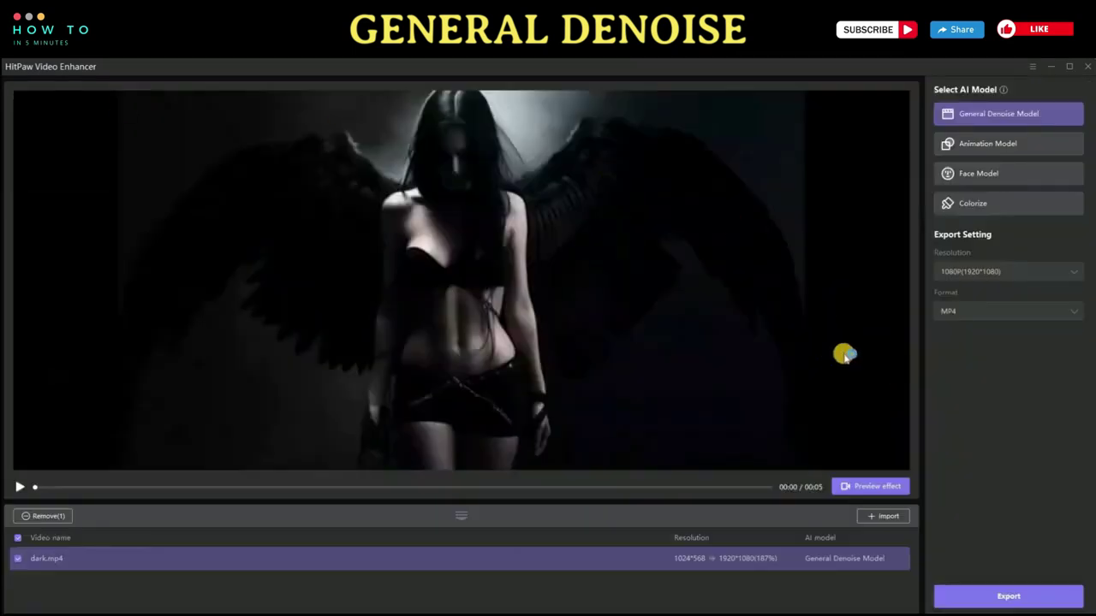
{"action": "left_click", "coordinate": [1000, 596]}
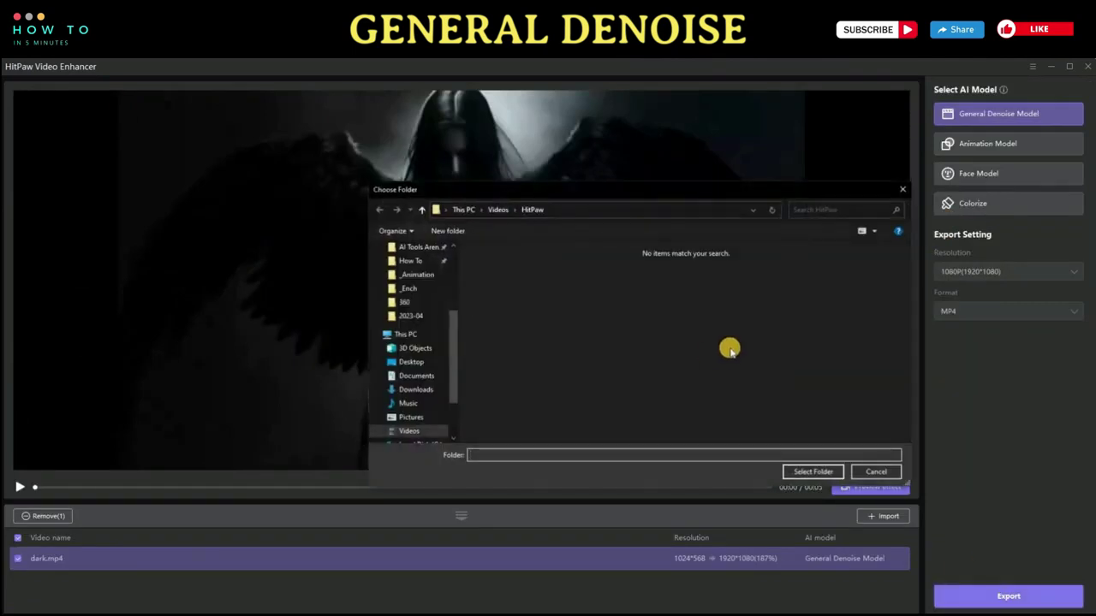
{"action": "left_click", "coordinate": [434, 291]}
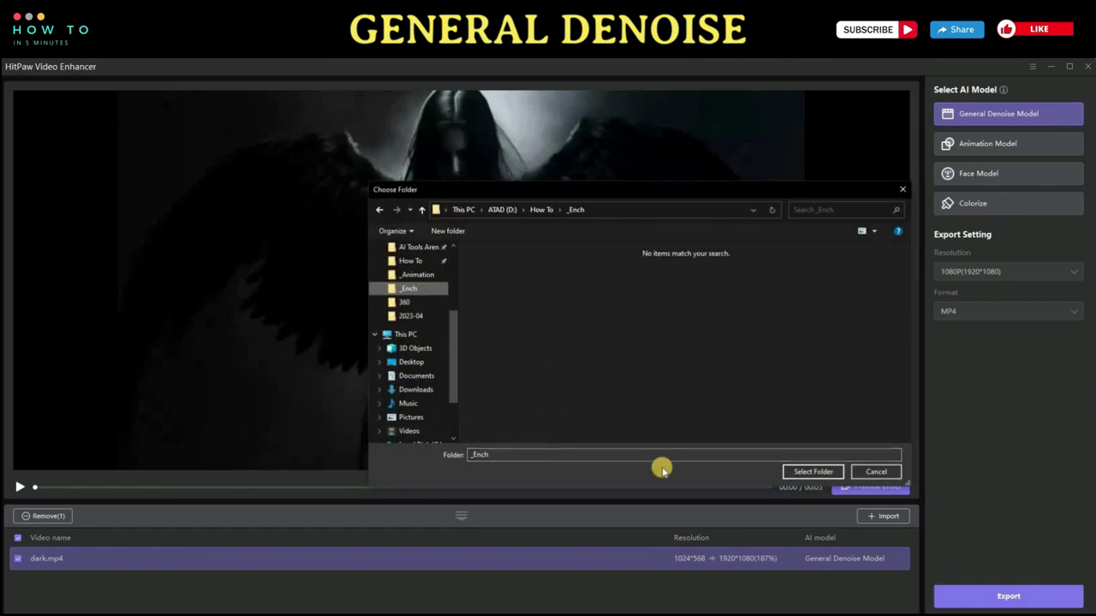
{"action": "left_click", "coordinate": [795, 473]}
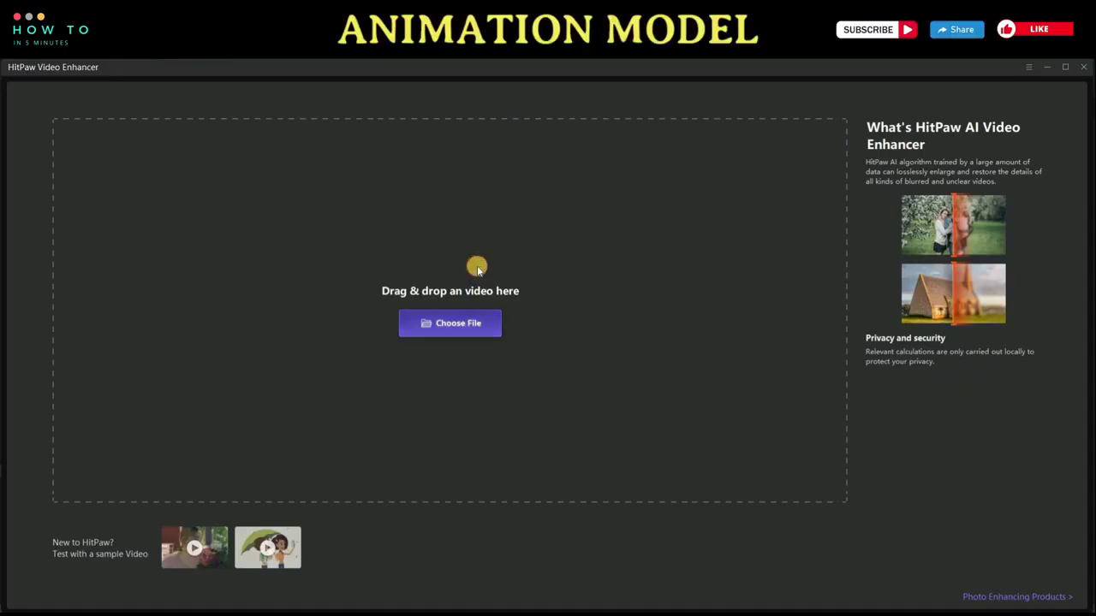
Import anim.wmv and set its output resolution to 1080P
{"action": "left_click", "coordinate": [449, 322]}
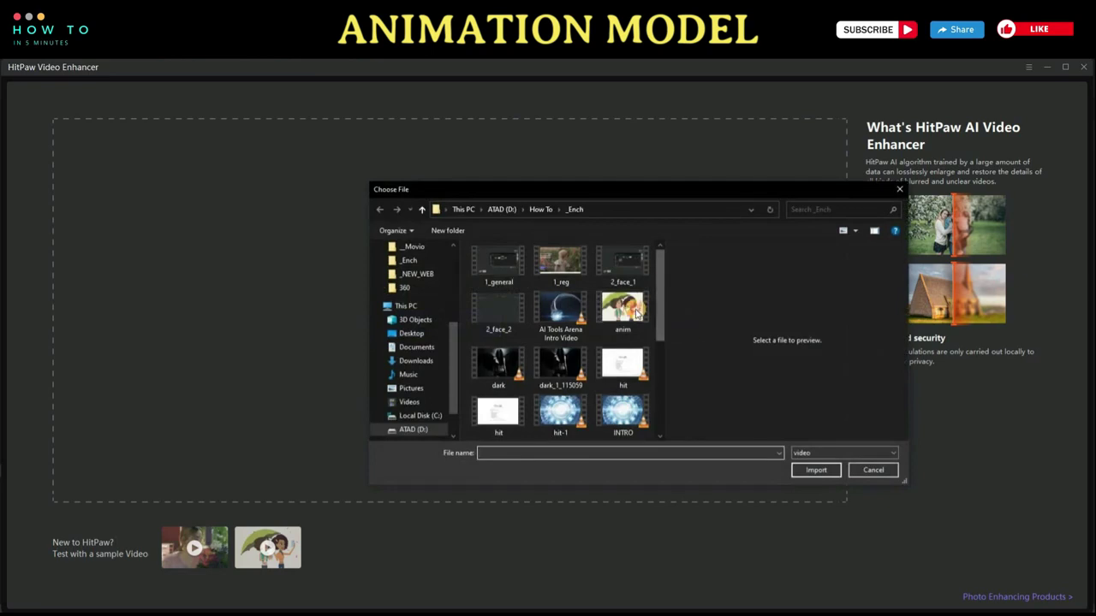
{"action": "left_click", "coordinate": [636, 315]}
{"action": "left_click", "coordinate": [813, 469]}
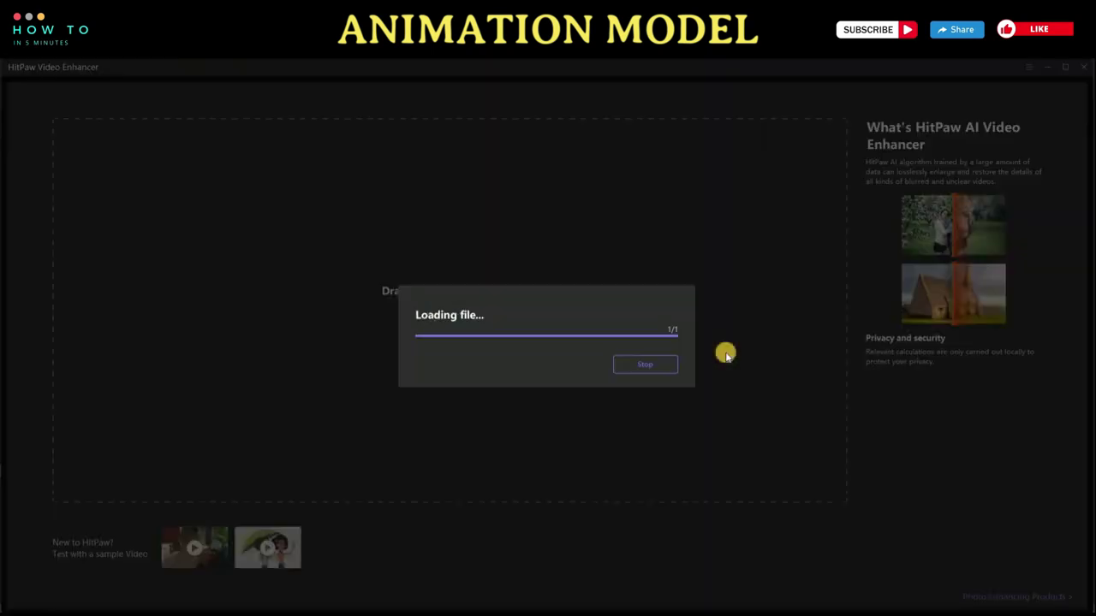
{"action": "left_click", "coordinate": [952, 270]}
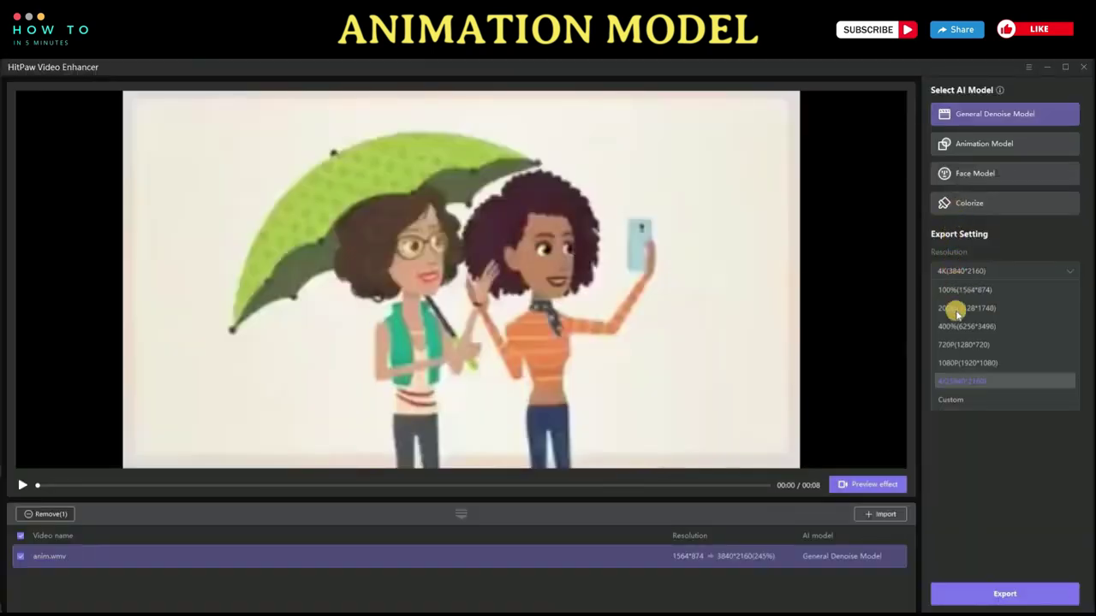
{"action": "left_click", "coordinate": [969, 361]}
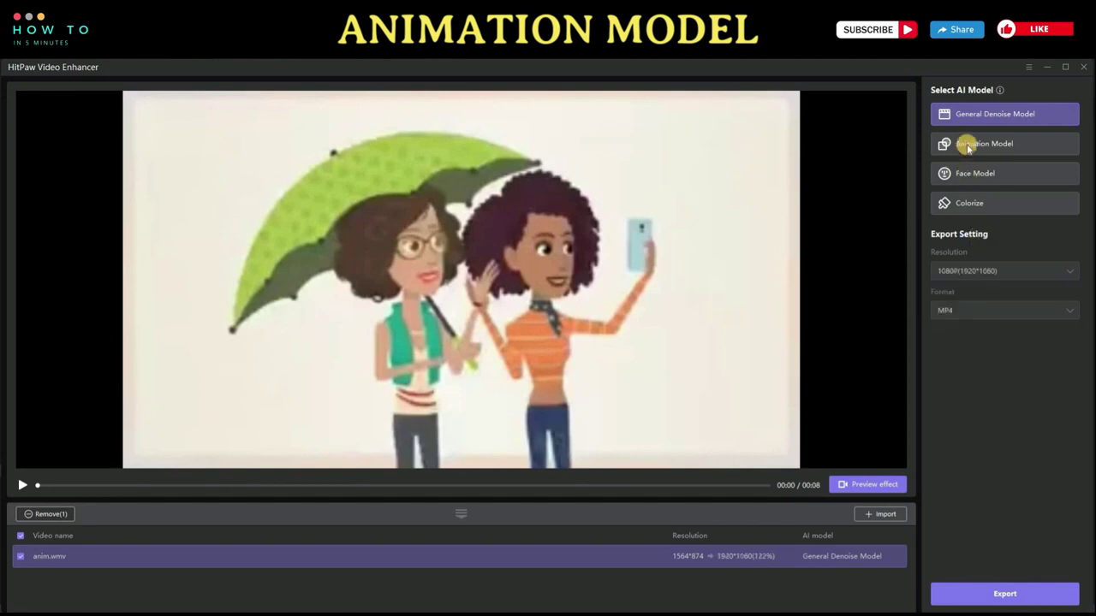
Apply the Animation Model, preview the effect, and export the video
{"action": "left_click", "coordinate": [968, 146]}
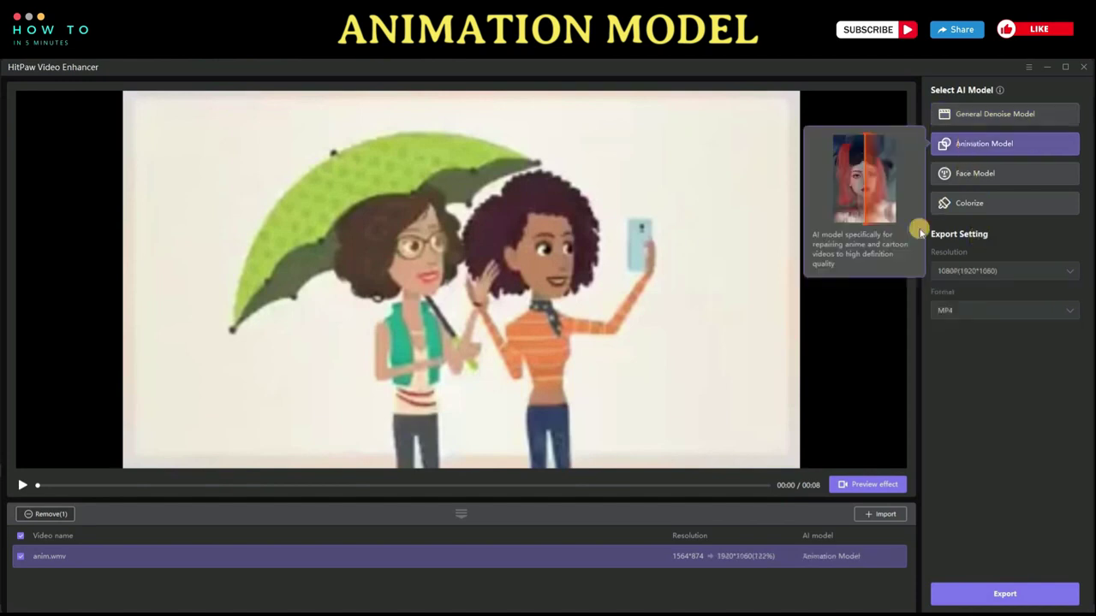
{"action": "left_click", "coordinate": [863, 486]}
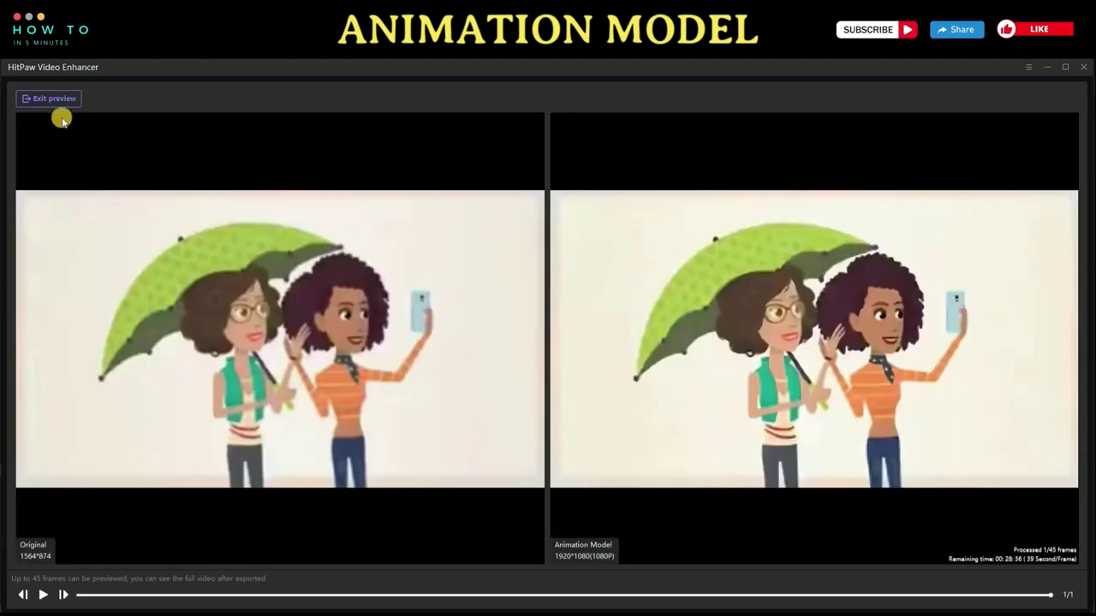
{"action": "left_click", "coordinate": [48, 98]}
{"action": "left_click", "coordinate": [1004, 594]}
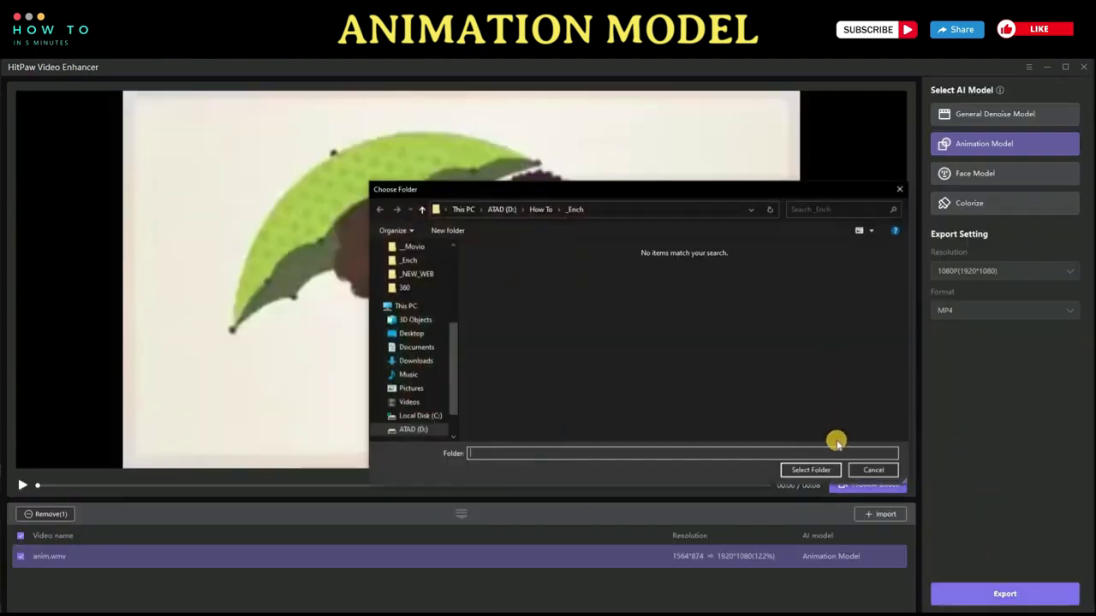
{"action": "left_click", "coordinate": [820, 470]}
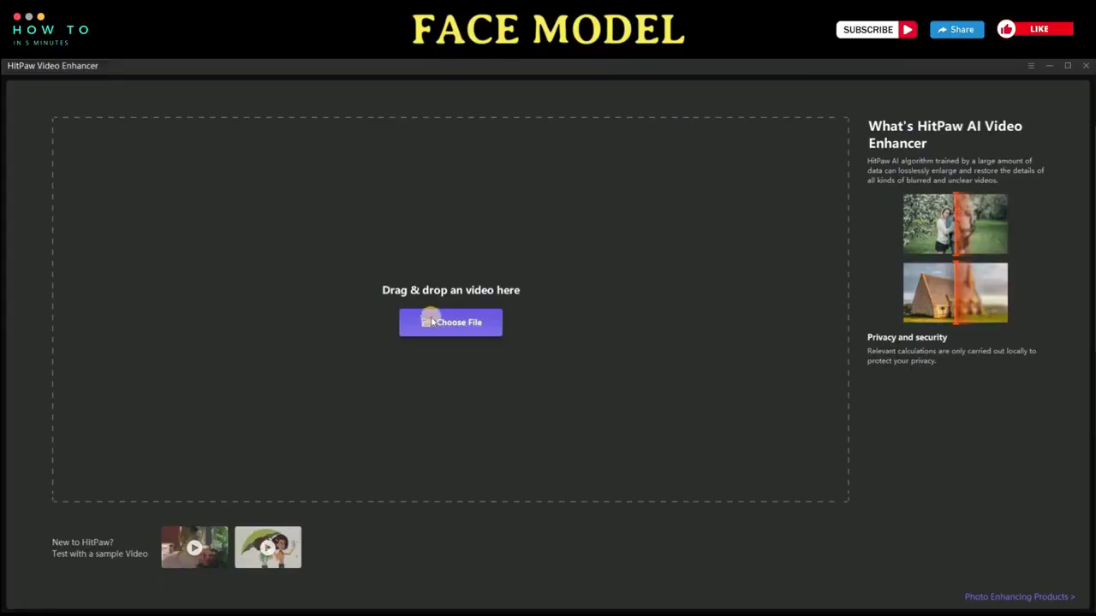
Import vid.wmv, switch to the Face Model, and preview the effect
{"action": "left_click", "coordinate": [431, 319]}
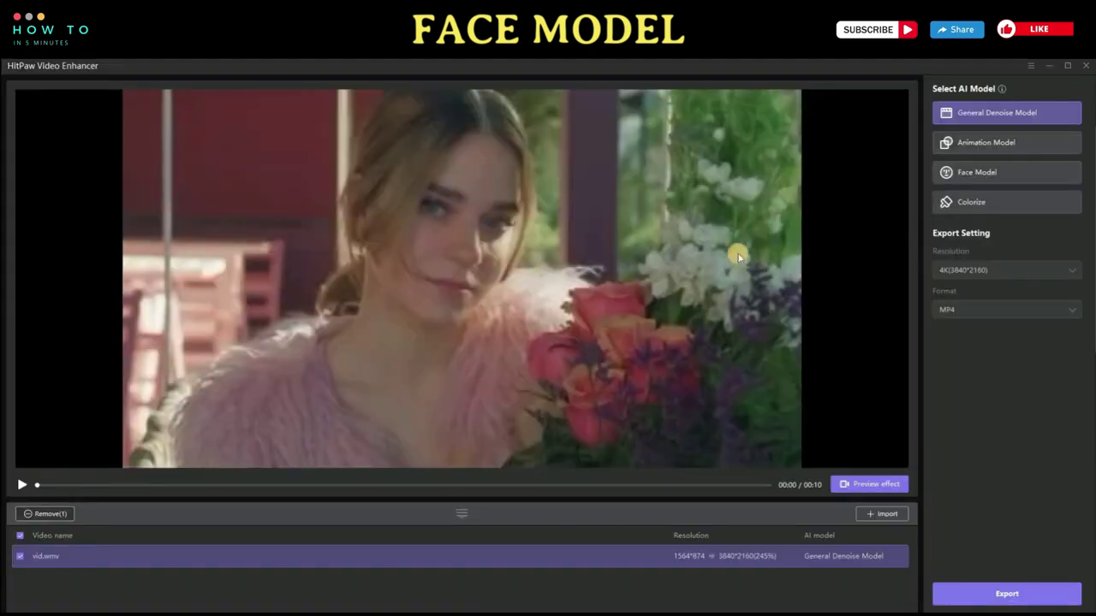
{"action": "left_click", "coordinate": [975, 139]}
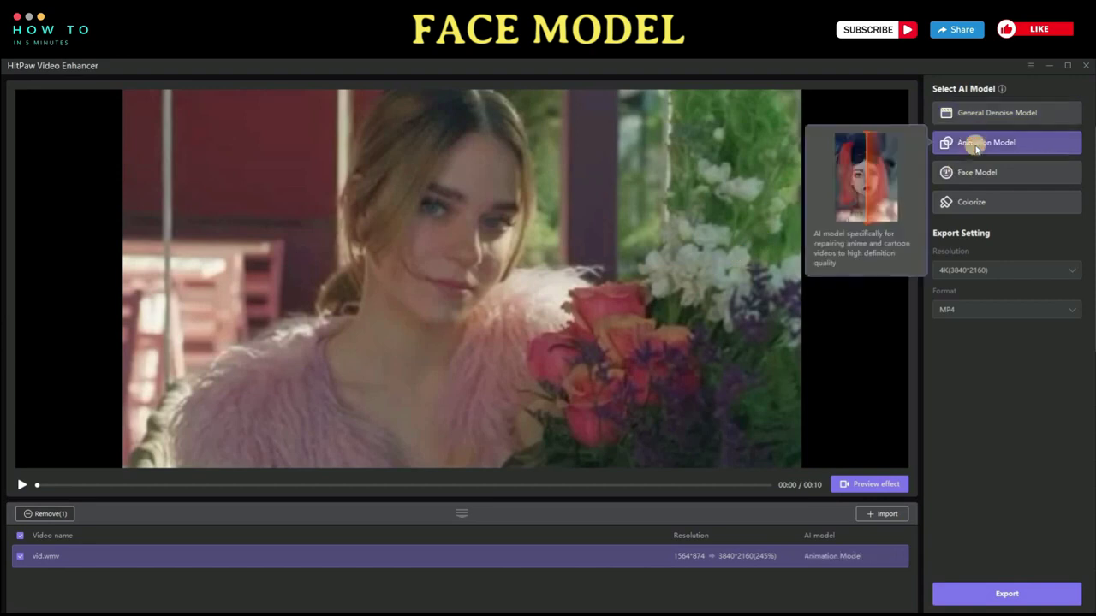
{"action": "left_click", "coordinate": [973, 171]}
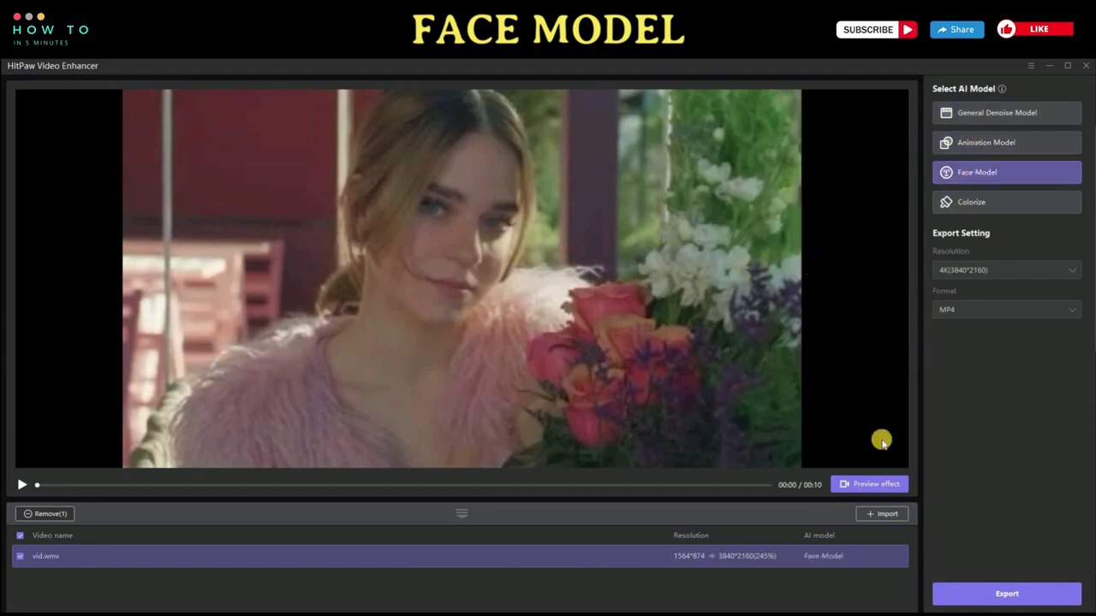
{"action": "left_click", "coordinate": [880, 484]}
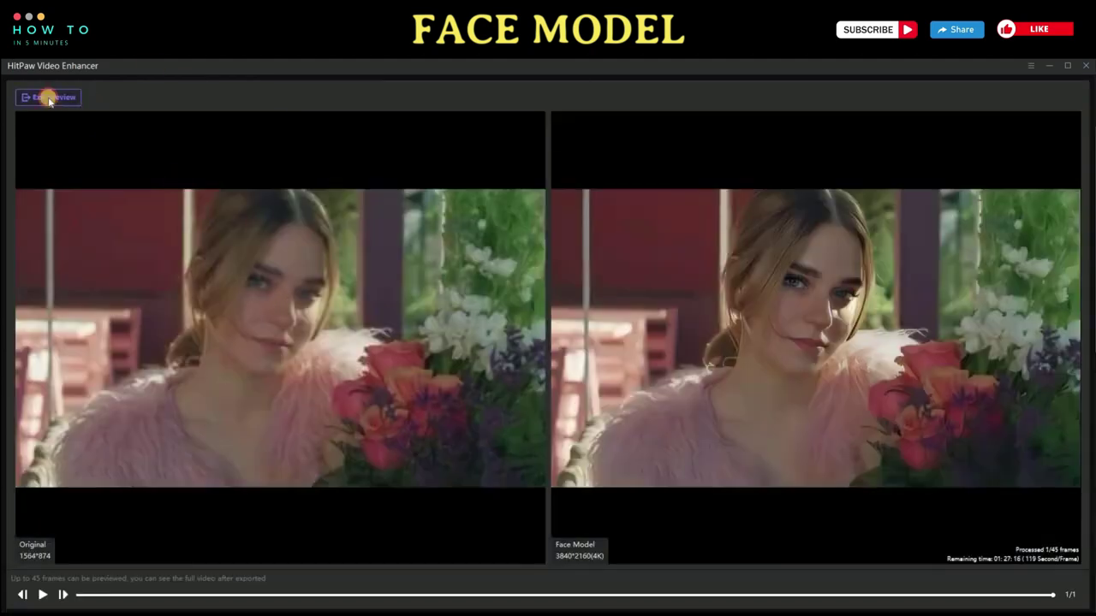
{"action": "left_click", "coordinate": [49, 98]}
Set the output resolution to 1080P and export vid.wmv
{"action": "left_click", "coordinate": [971, 268]}
{"action": "left_click", "coordinate": [966, 355]}
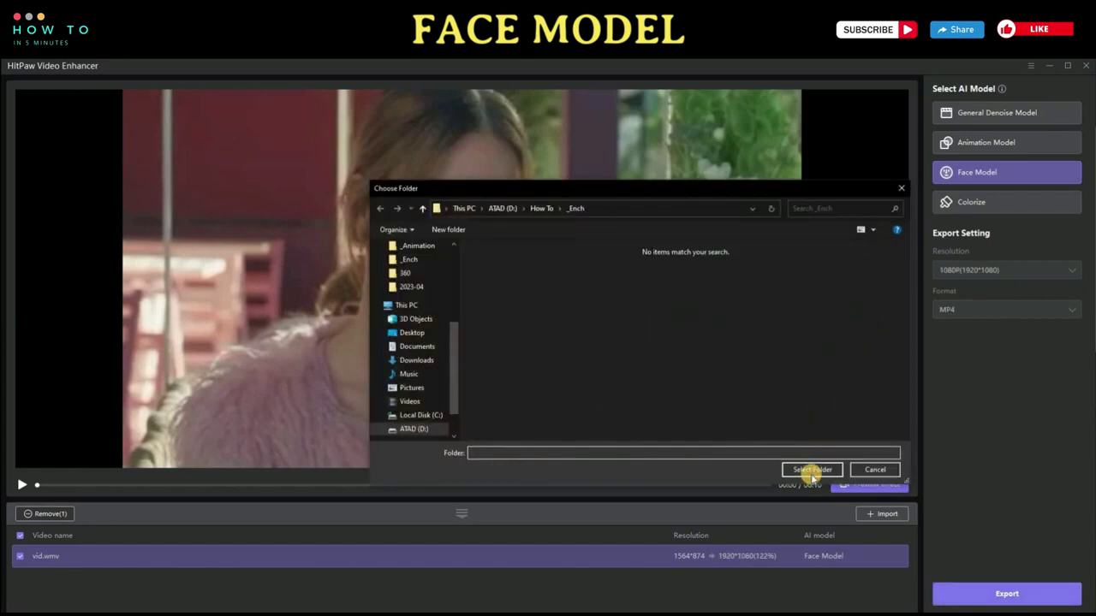
{"action": "left_click", "coordinate": [816, 465]}
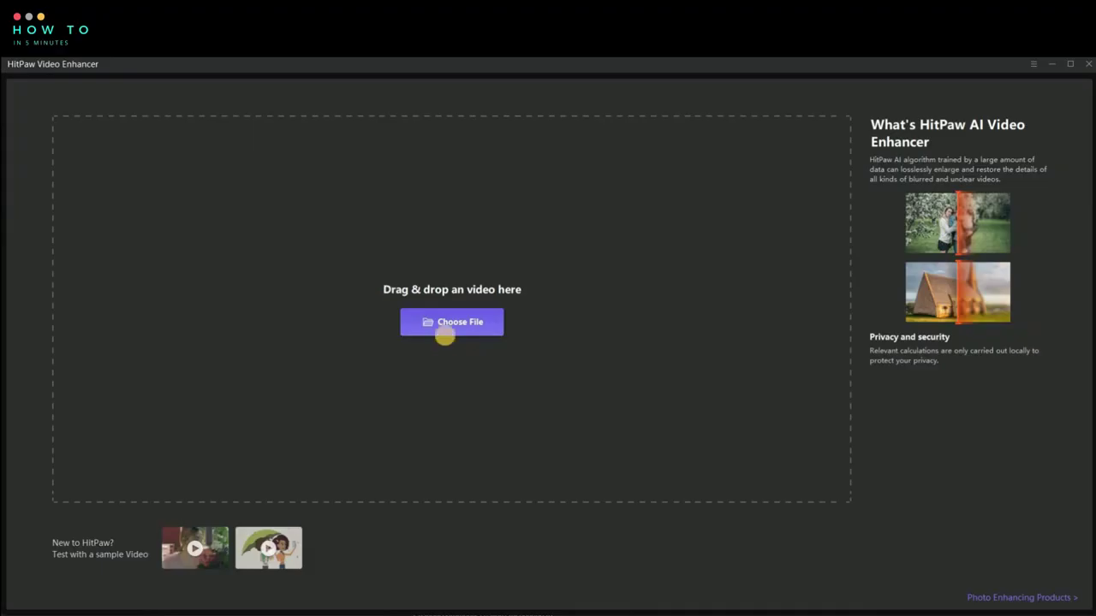
Import BW.mp4 and set its output resolution to 1080P
{"action": "left_click", "coordinate": [442, 324]}
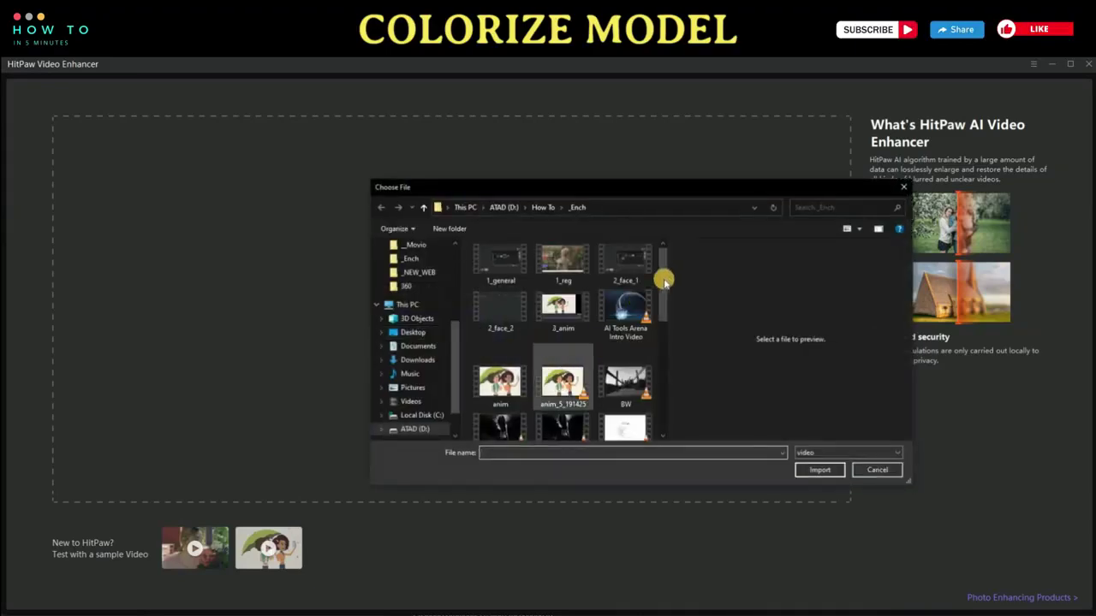
{"action": "left_click", "coordinate": [804, 469]}
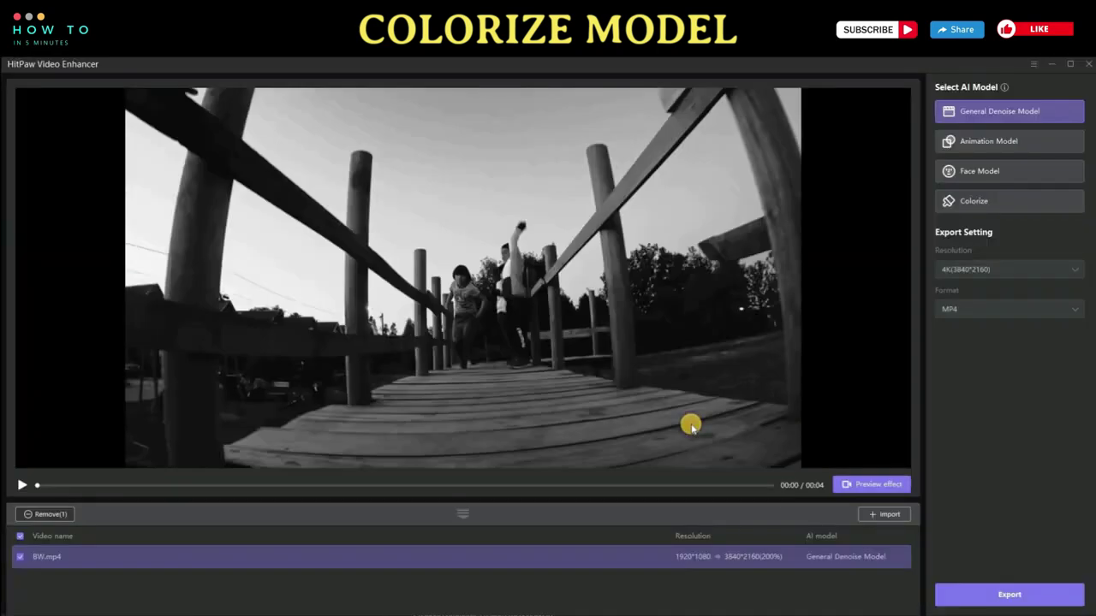
{"action": "left_click", "coordinate": [985, 270]}
{"action": "left_click", "coordinate": [987, 364]}
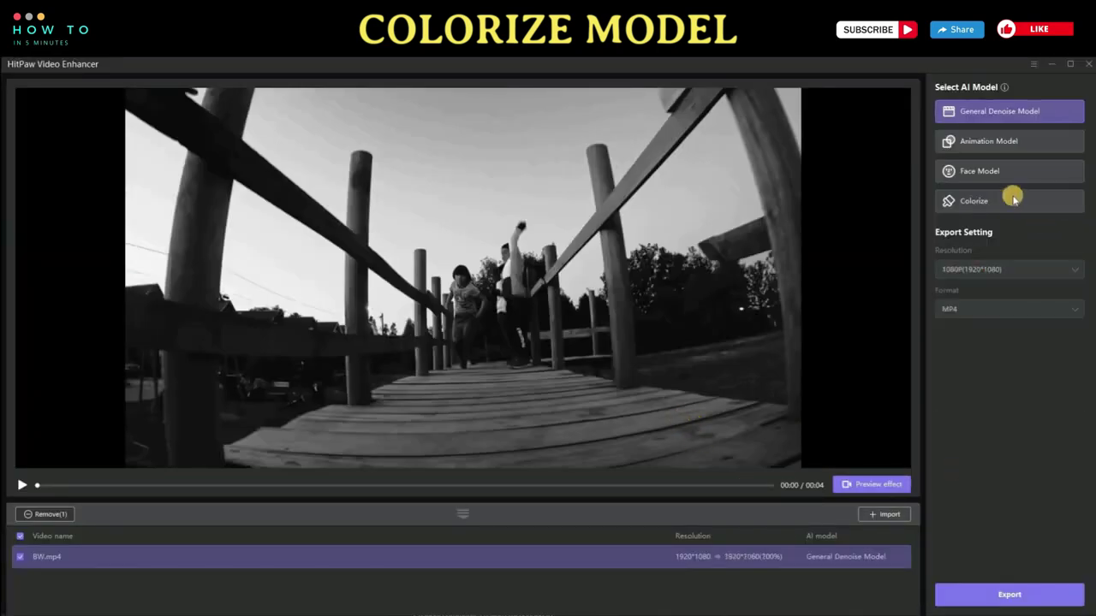
Apply the Colorize model and export the colorized BW video
{"action": "left_click", "coordinate": [1012, 199]}
{"action": "left_click", "coordinate": [886, 486]}
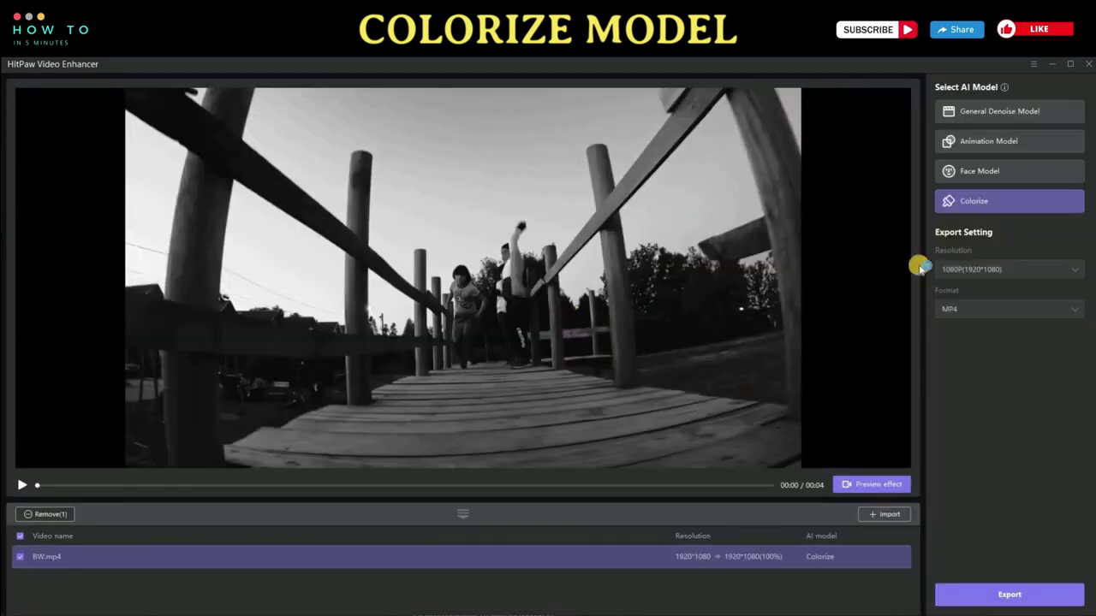
{"action": "left_click", "coordinate": [1009, 594]}
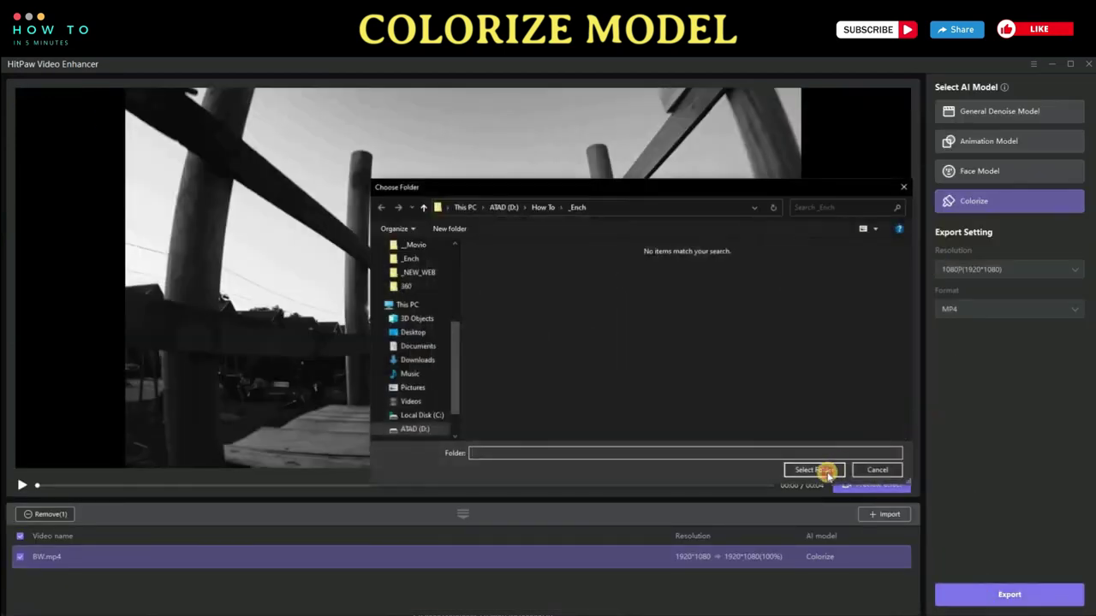
{"action": "left_click", "coordinate": [823, 471]}
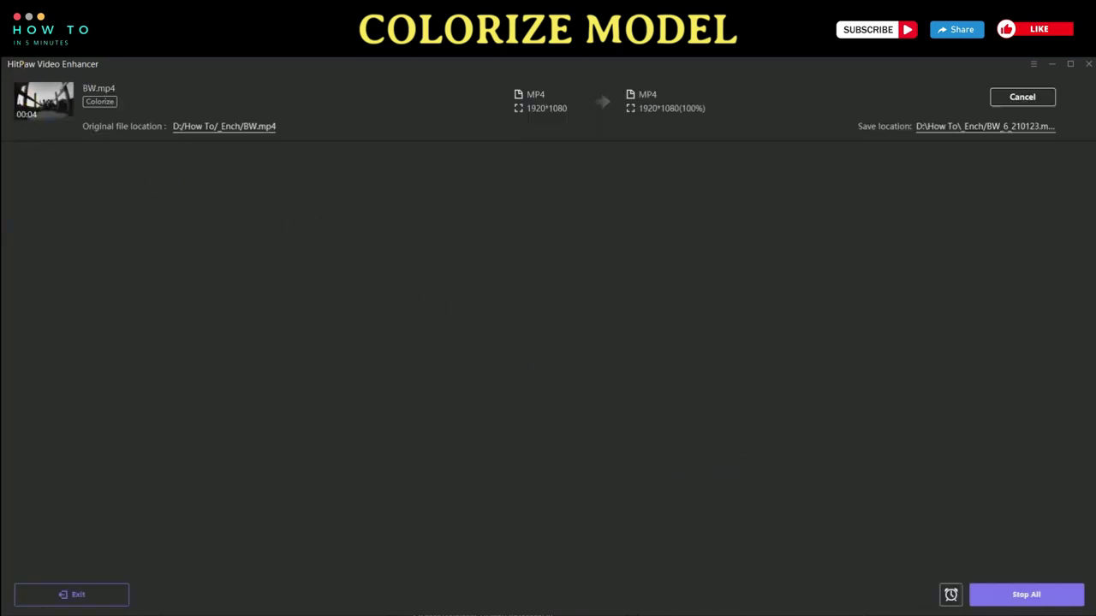